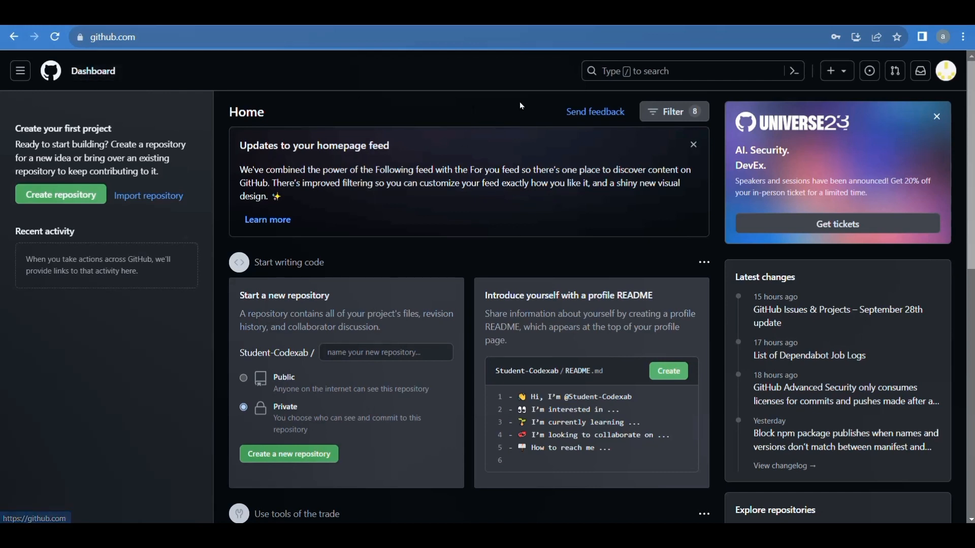
Step: Open the account's own profile page and look over its popular repositories and contribution overview
left_click(947, 72)
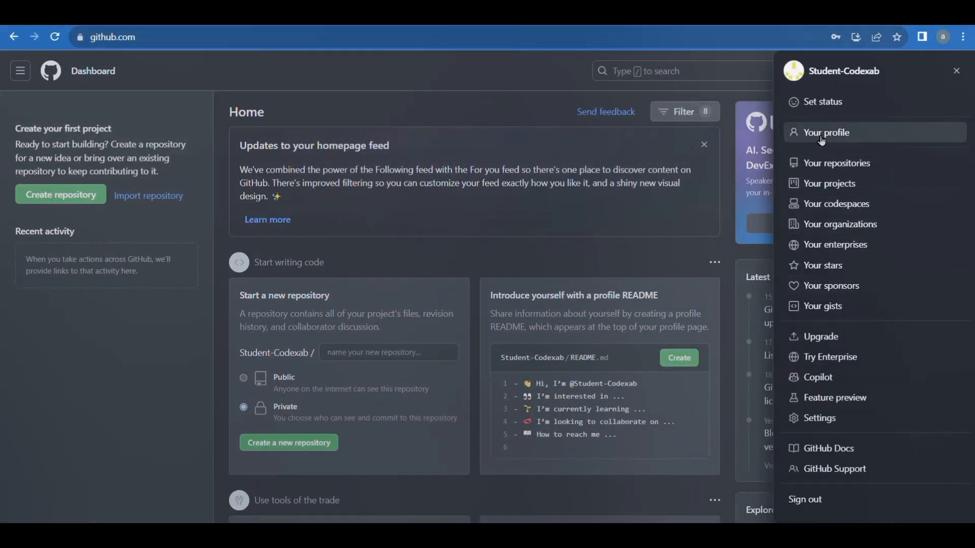
left_click(844, 142)
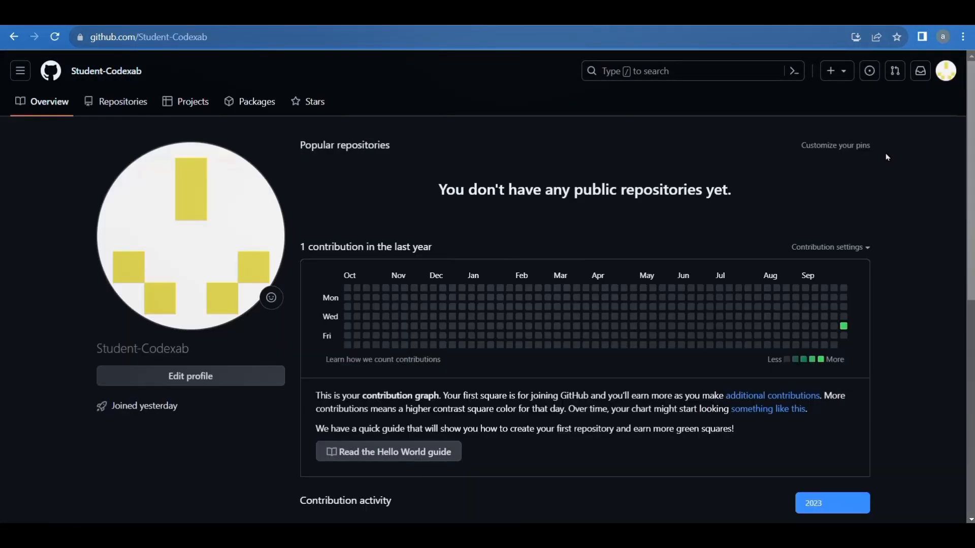
left_click_drag(731, 192, 429, 191)
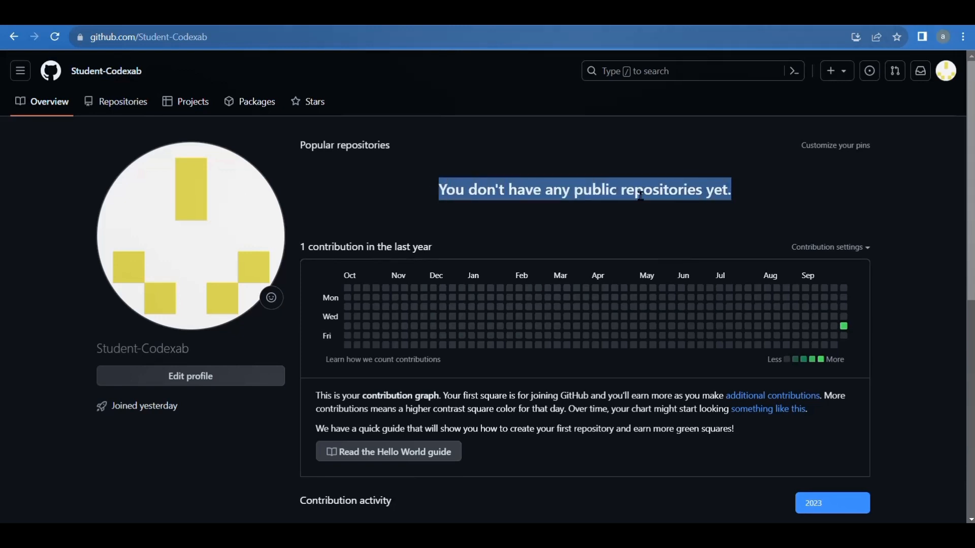
left_click(908, 219)
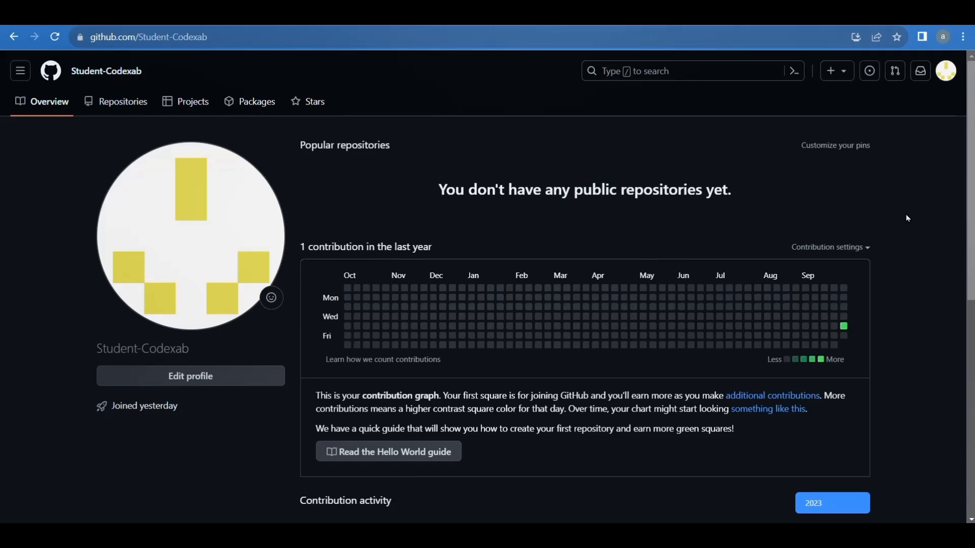
scroll(908, 217, "down", 10)
scroll(908, 217, "up", 10)
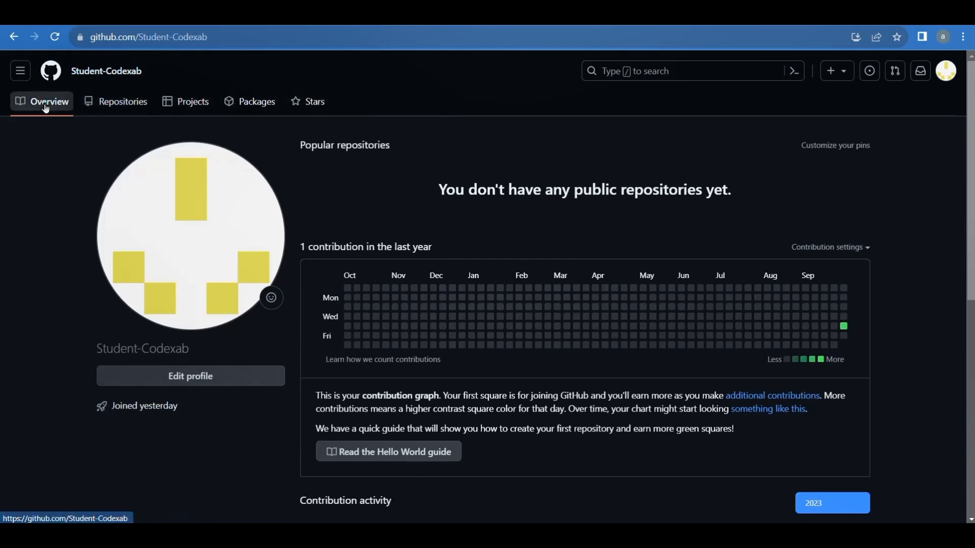
Step: Go to the profile's list of repositories and start creating a new repository
left_click(130, 107)
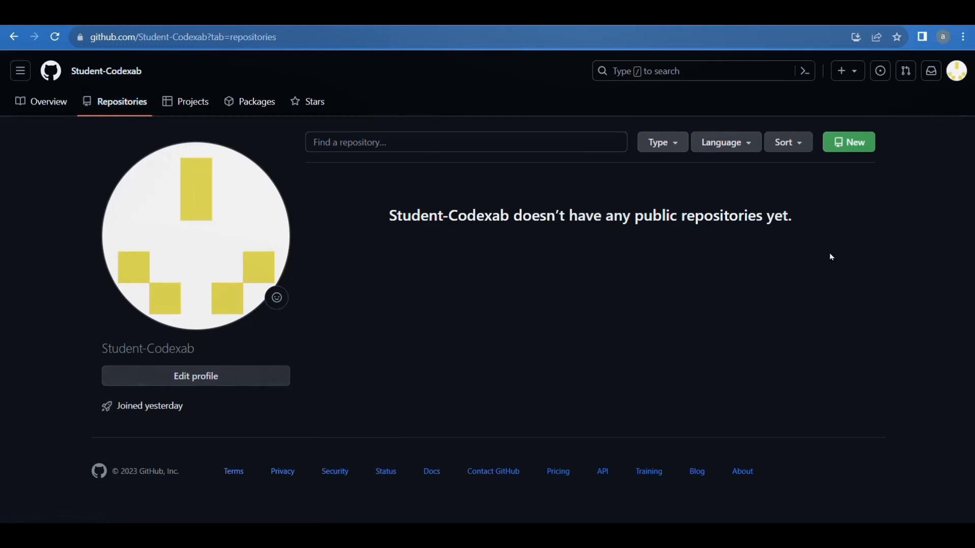
left_click_drag(803, 220, 612, 255)
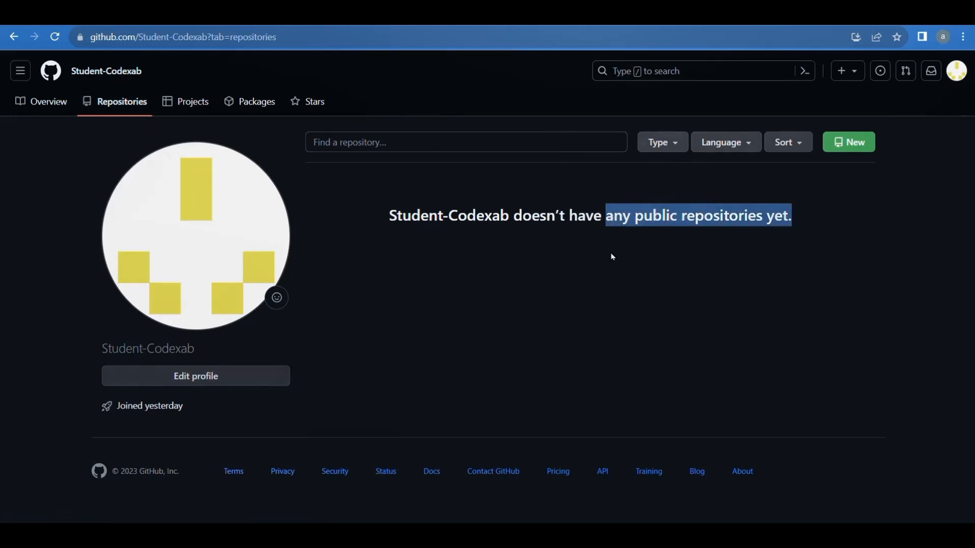
left_click(612, 255)
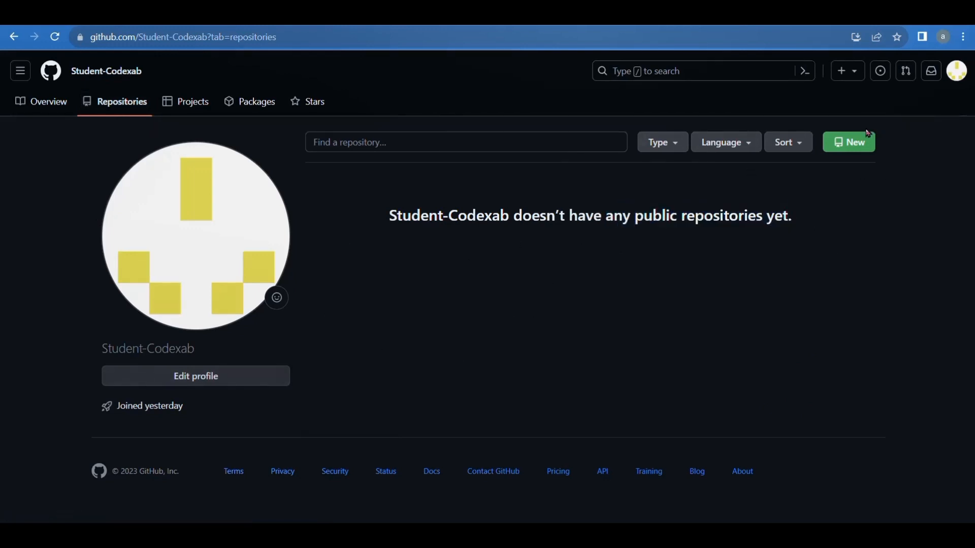
left_click(849, 150)
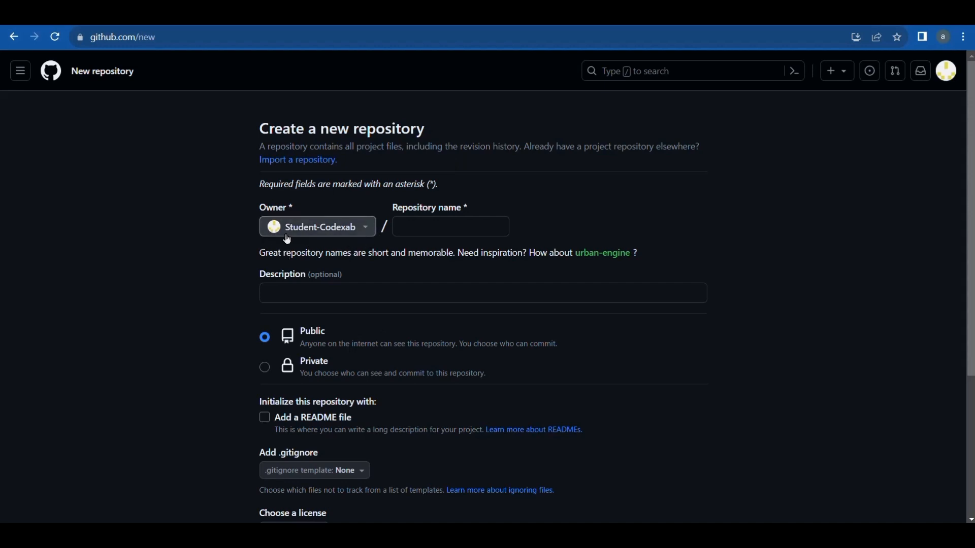
Step: Check the available owners and name the new repository demo-repo
left_click(373, 232)
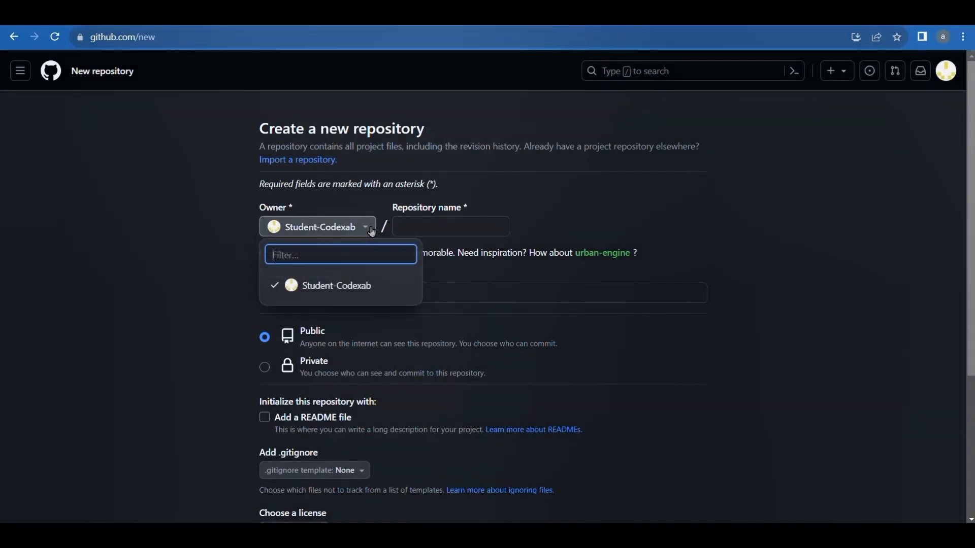
left_click(372, 232)
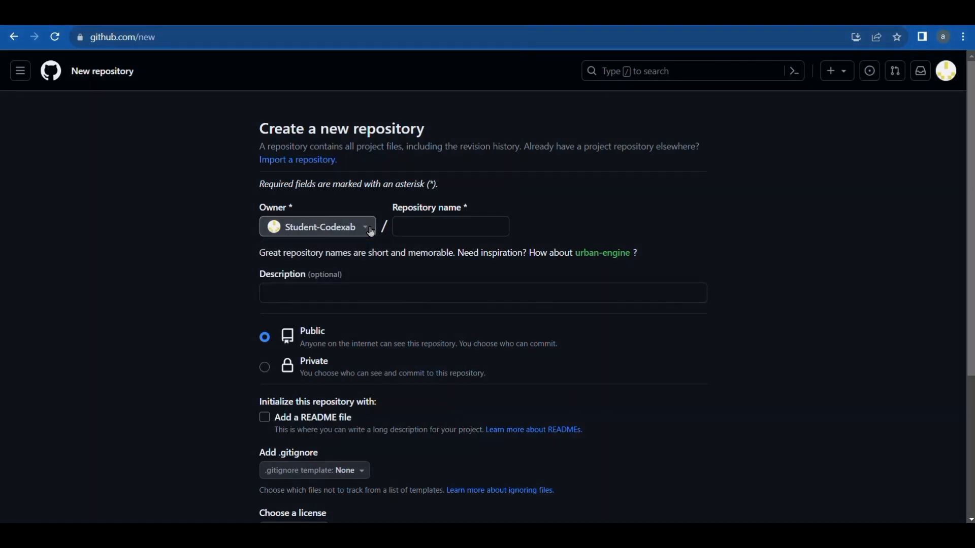
left_click(447, 227)
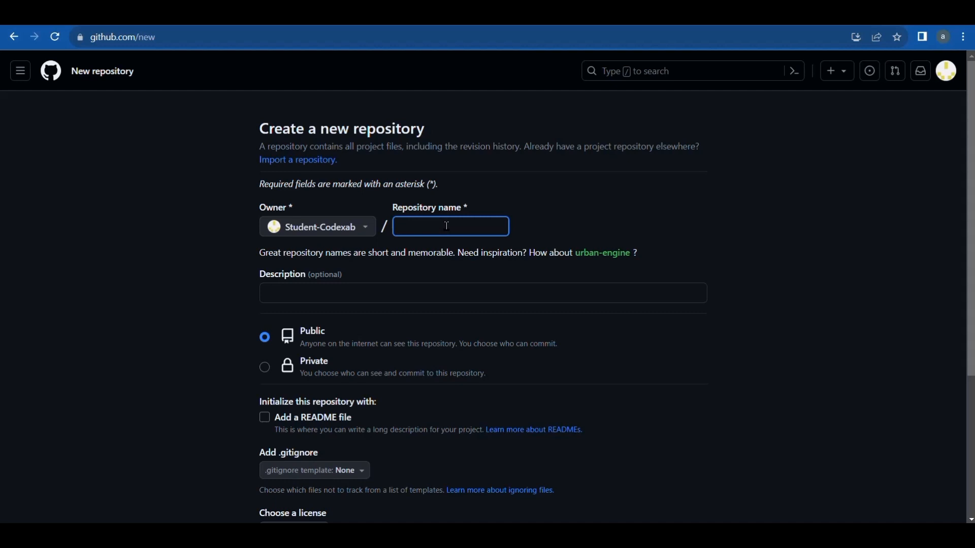
type("demo")
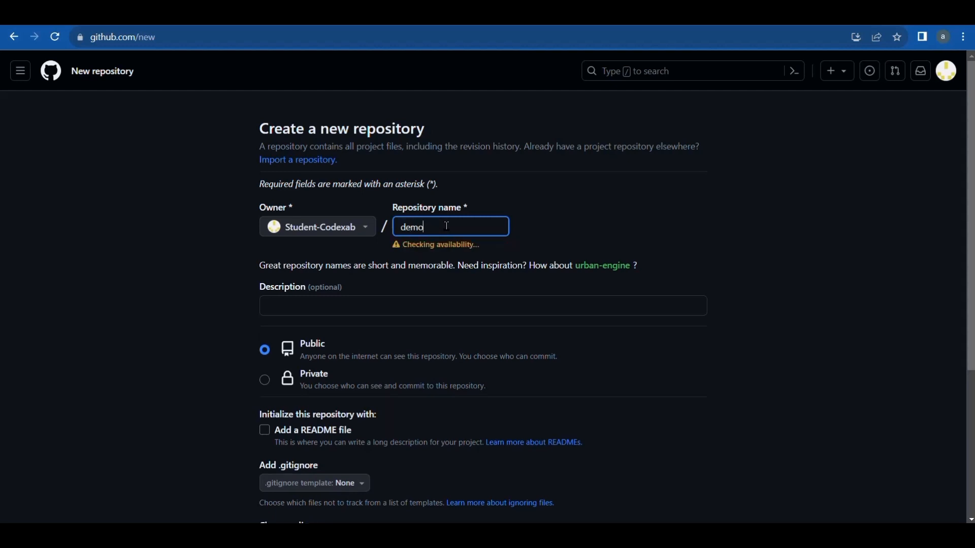
type("-repo")
left_click(574, 242)
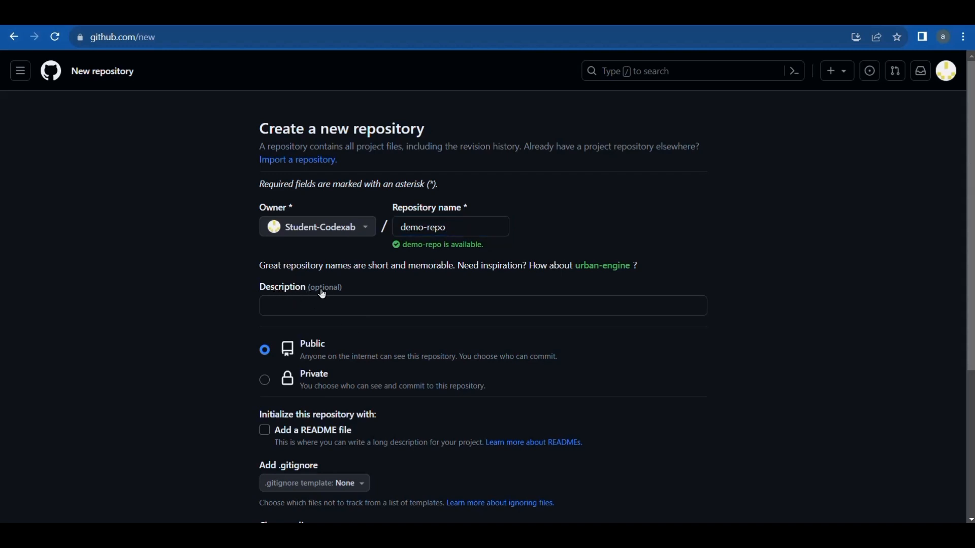
Step: Enter "This is first repository" as the repository's optional description
left_click_drag(347, 288, 307, 291)
left_click(315, 310)
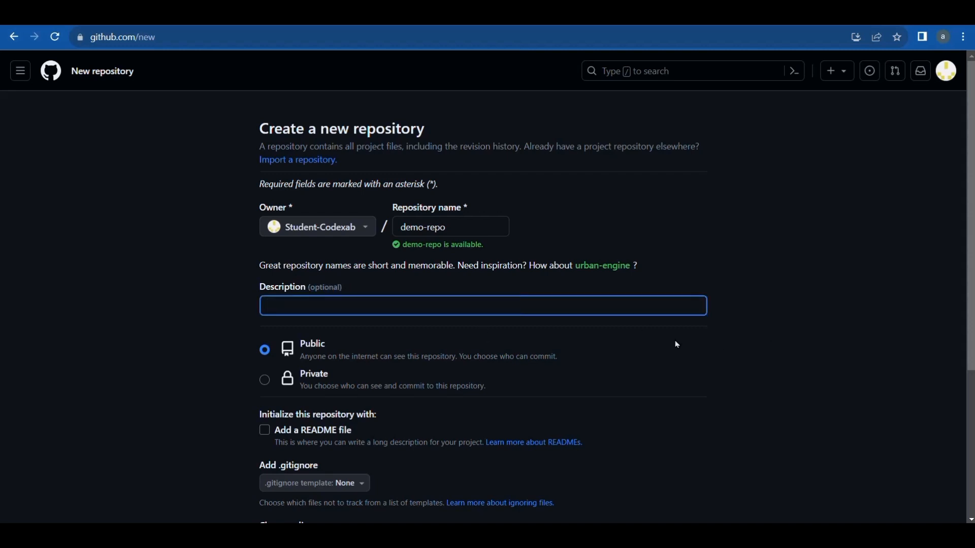
type("This is forst repository")
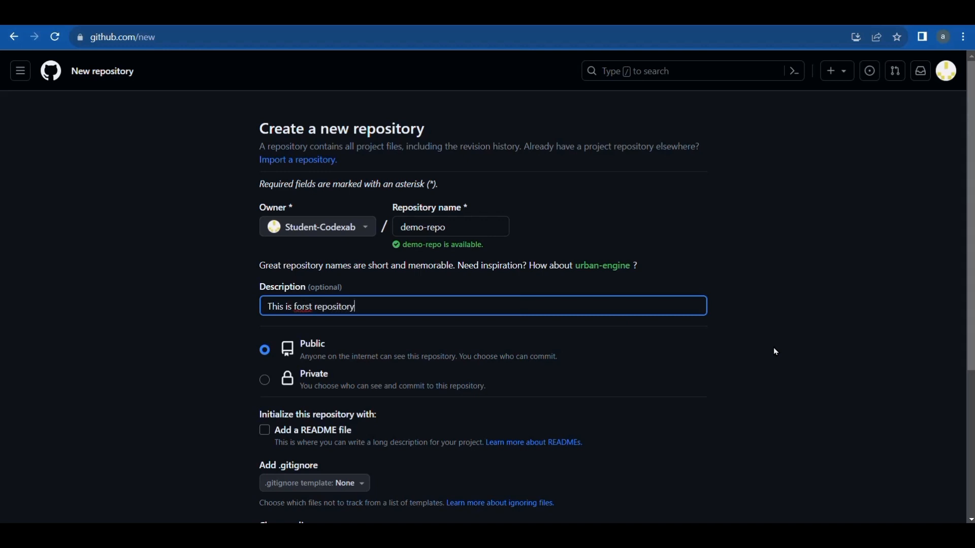
key("BackSpace")
type("i")
left_click(328, 319)
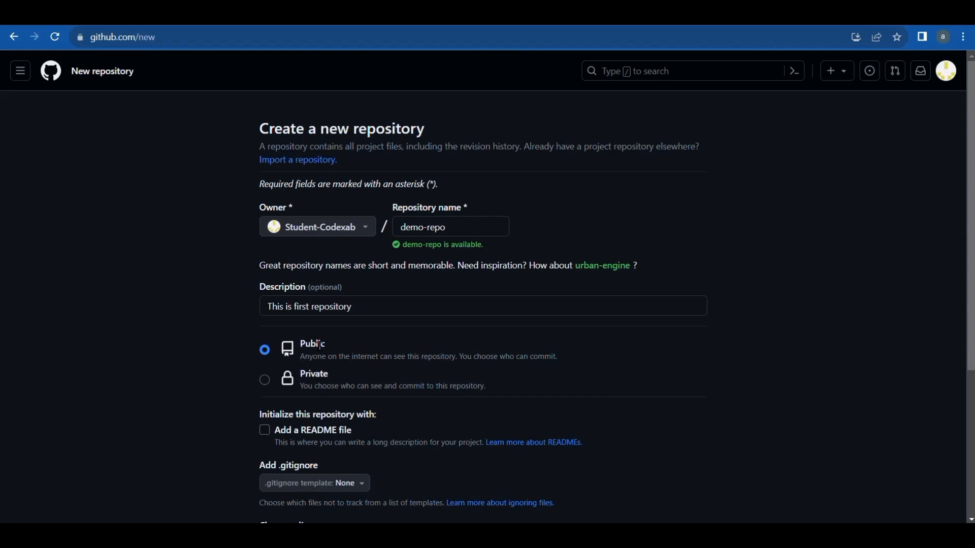
Step: Compare the Public and Private visibility descriptions and make the new repository Private
left_click_drag(329, 346, 301, 346)
left_click_drag(331, 375, 301, 375)
left_click(361, 383)
left_click_drag(303, 357, 567, 362)
left_click(585, 363)
left_click(265, 381)
left_click_drag(394, 387, 488, 387)
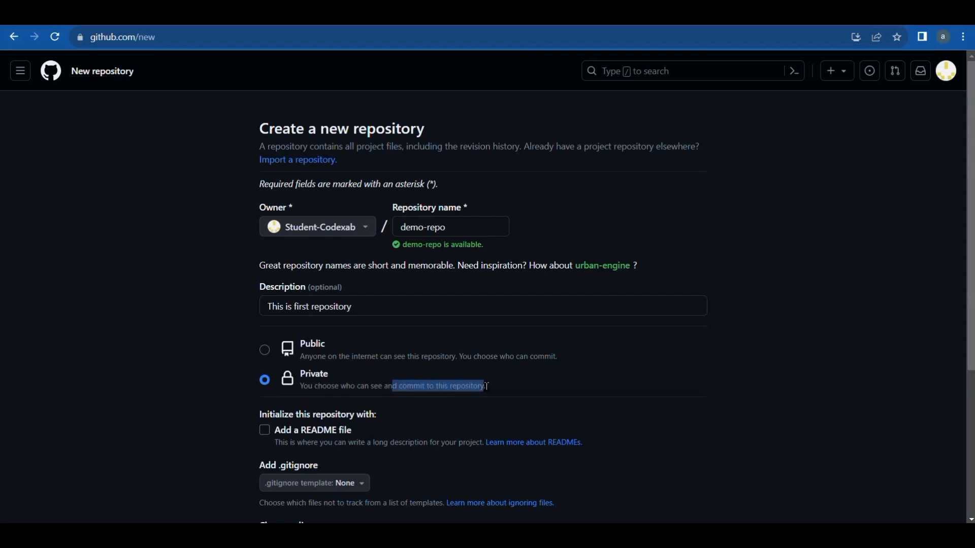
left_click(508, 389)
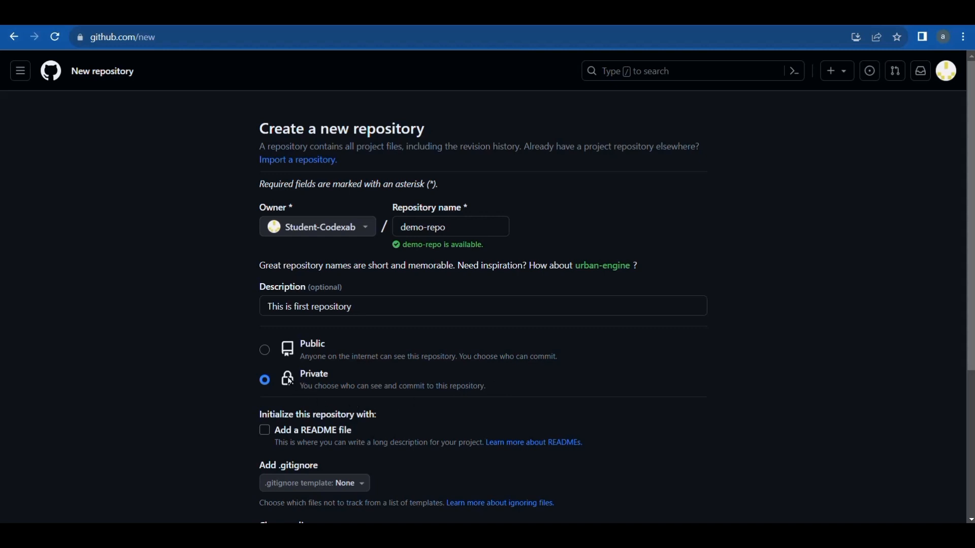
left_click_drag(340, 376, 300, 382)
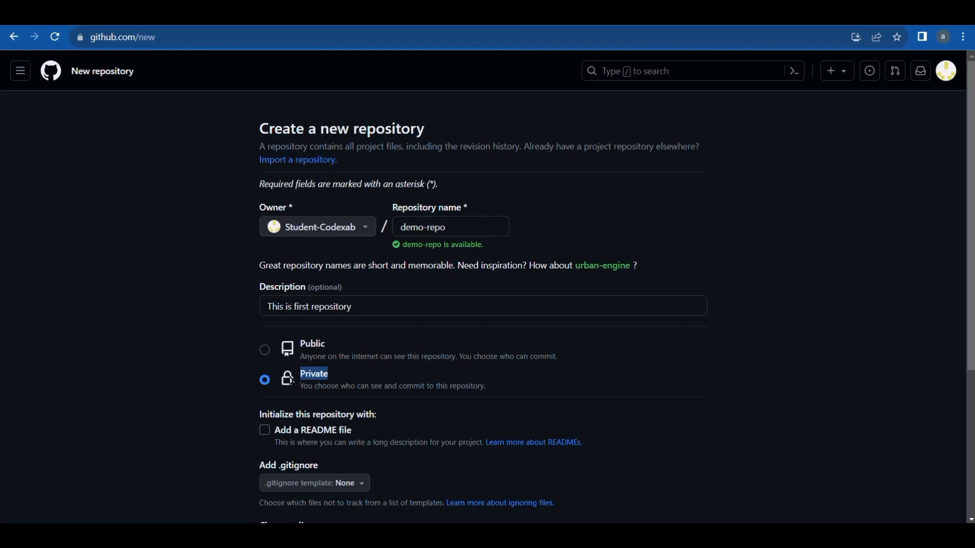
left_click(656, 394)
left_click(265, 351)
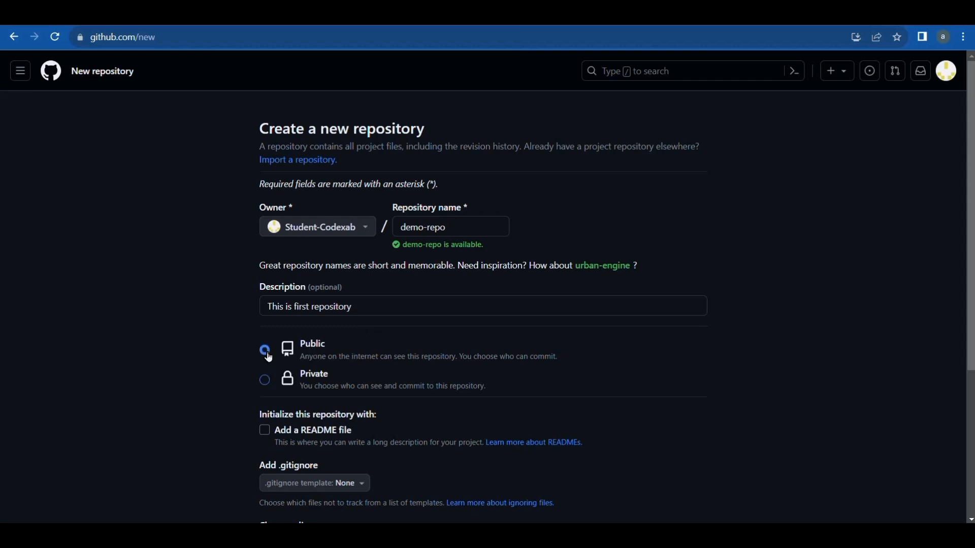
left_click(267, 382)
Step: Include a README file in the initial setup and create the repository
scroll(633, 378, "down", 5)
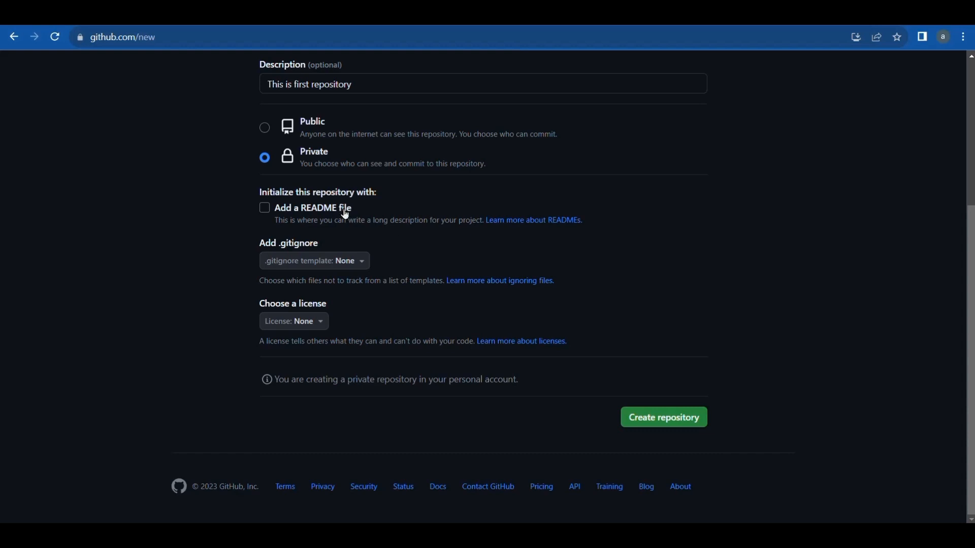
left_click_drag(343, 211, 309, 217)
left_click(462, 205)
left_click_drag(351, 209, 305, 209)
left_click(380, 208)
left_click(270, 214)
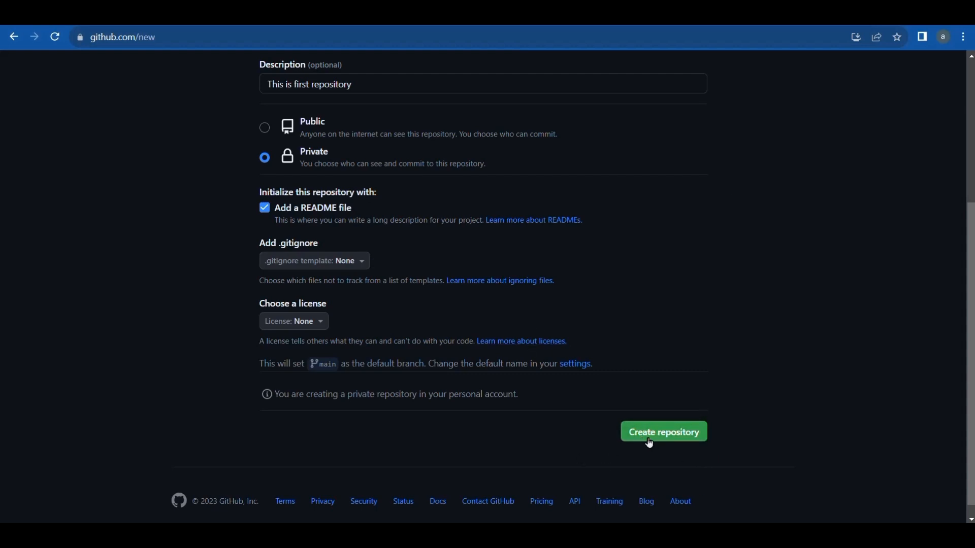
left_click(683, 443)
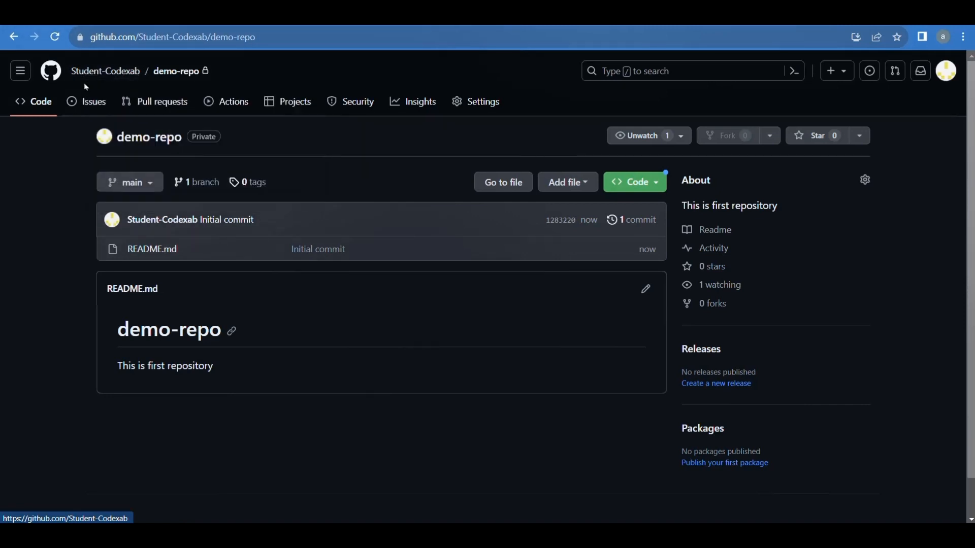
Step: Examine the commit message and commit time of README.md in the demo-repo file list
mouse_move(114, 74)
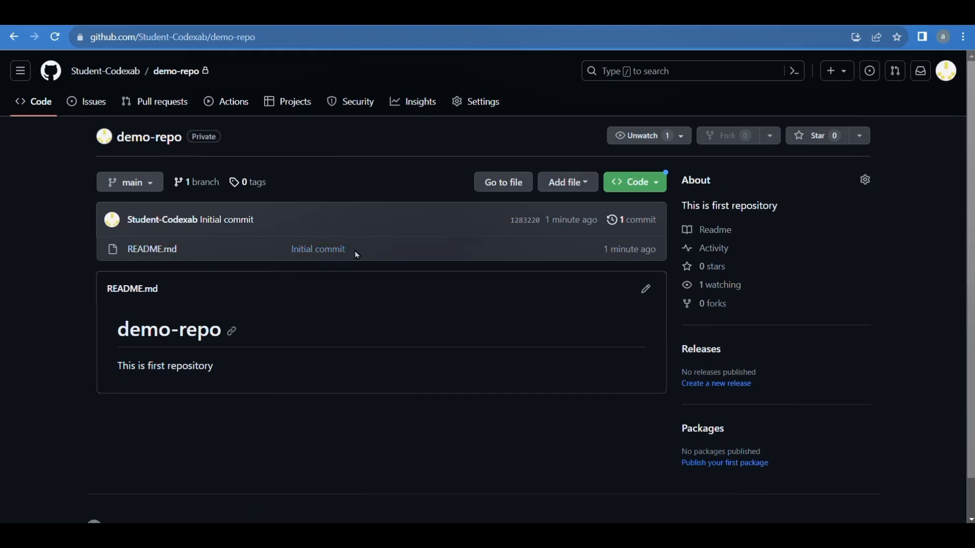
left_click_drag(356, 254, 285, 251)
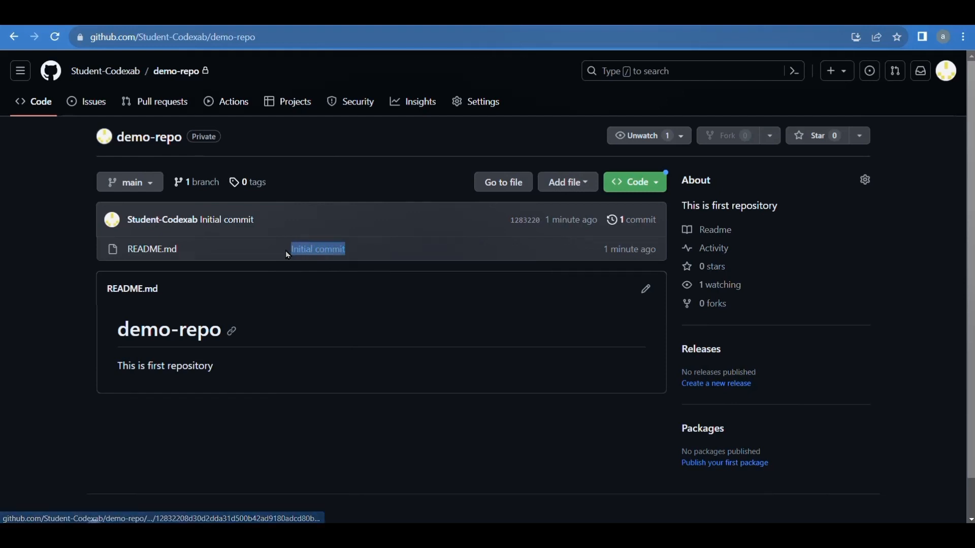
left_click(392, 252)
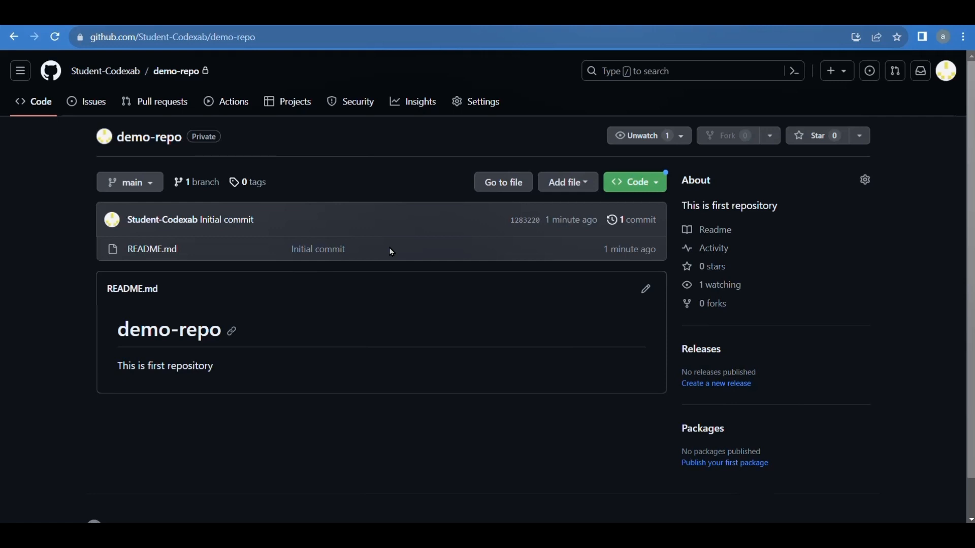
left_click_drag(347, 251, 292, 252)
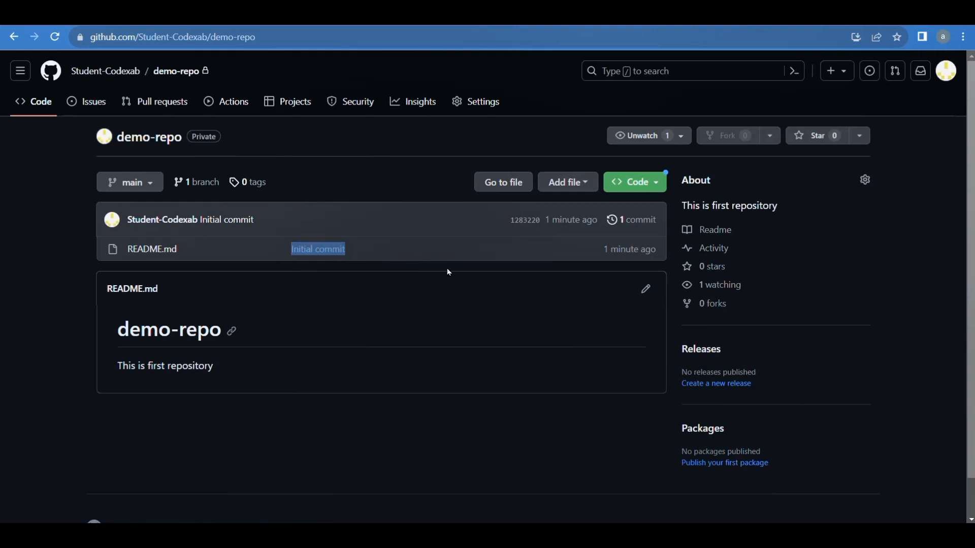
left_click(467, 267)
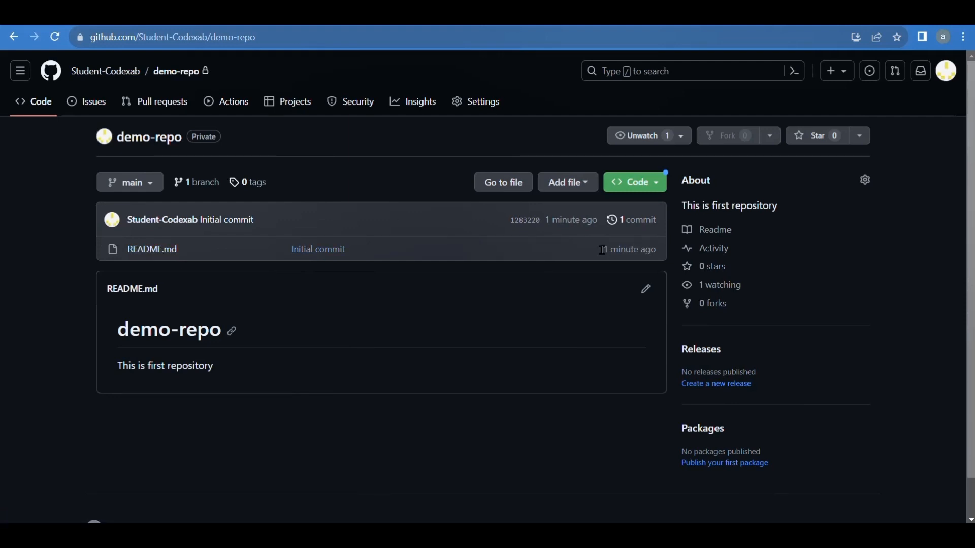
left_click_drag(603, 251, 659, 265)
left_click(583, 280)
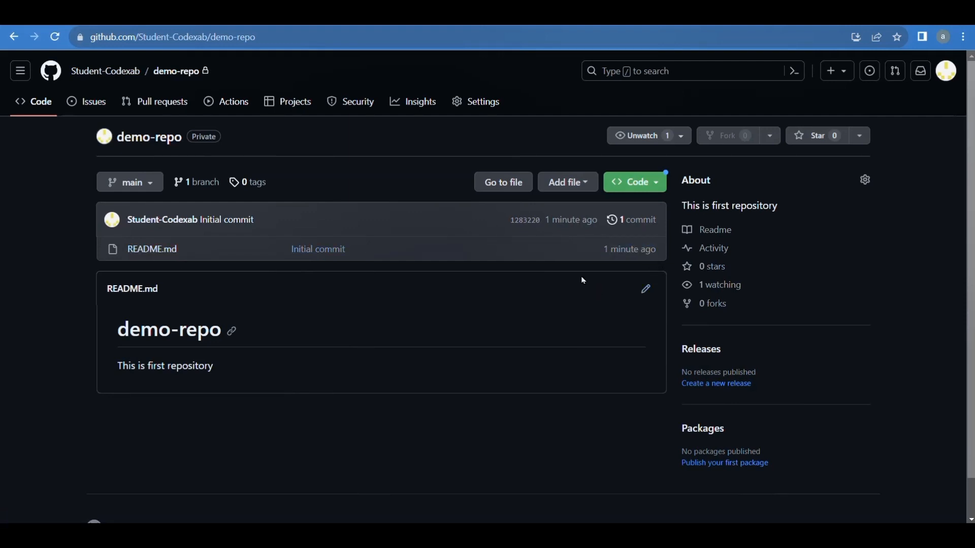